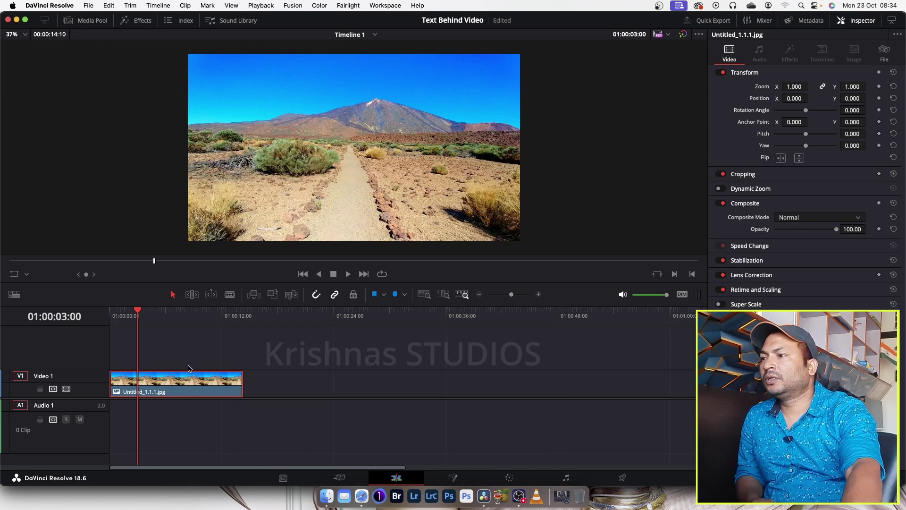
Copy the Untitled_1.1.1.jpg clip and paste it further along Video 1, leaving a gap
{"action": "right_click", "coordinate": [179, 384]}
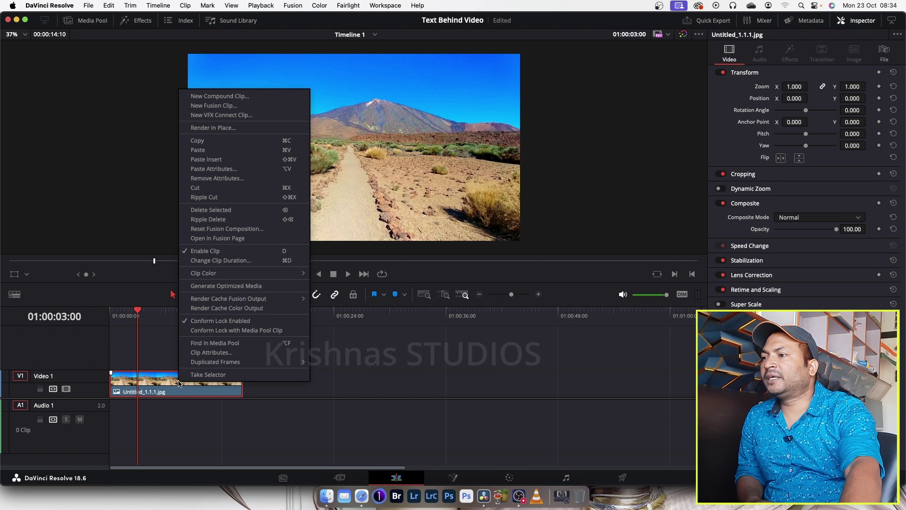
{"action": "left_click", "coordinate": [202, 144]}
{"action": "left_click_drag", "start_coordinate": [141, 313], "coordinate": [278, 312]}
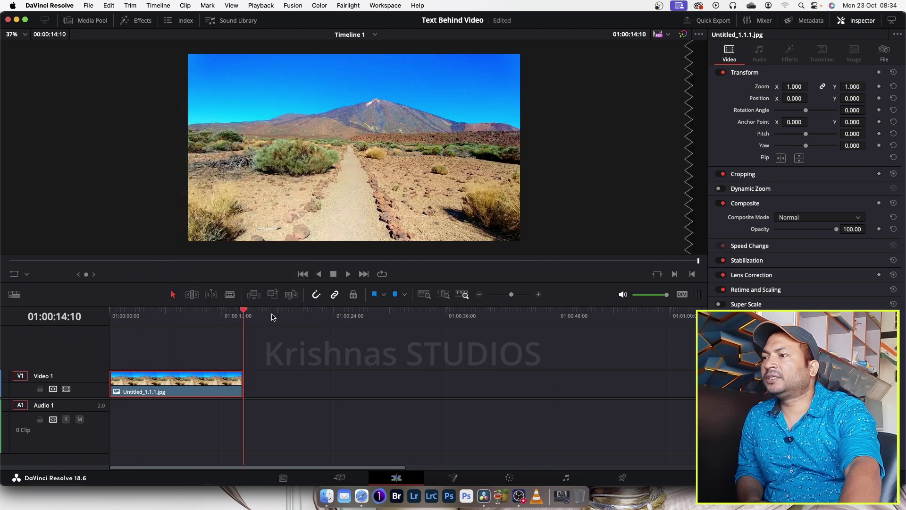
{"action": "right_click", "coordinate": [307, 382]}
{"action": "left_click", "coordinate": [326, 388]}
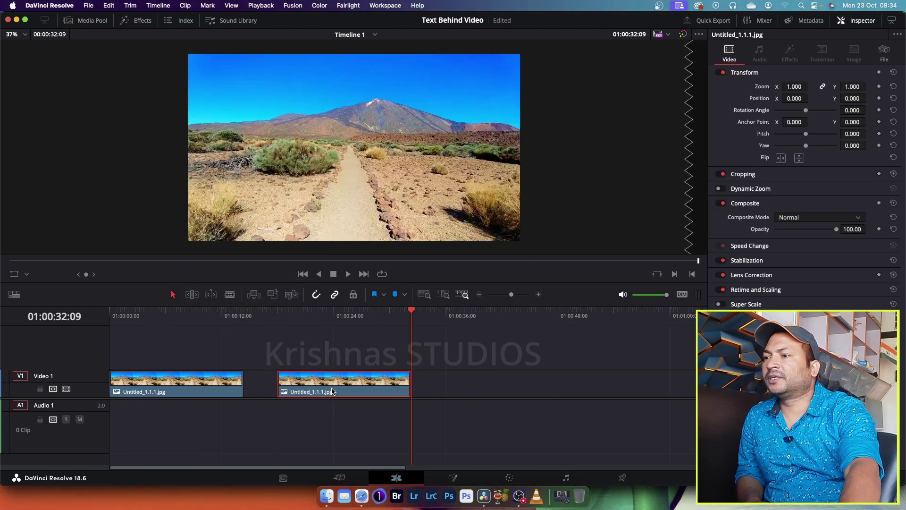
Reselect the first landscape clip with the playhead on it at 01:00:06:29
{"action": "left_click_drag", "start_coordinate": [389, 334], "coordinate": [315, 330]}
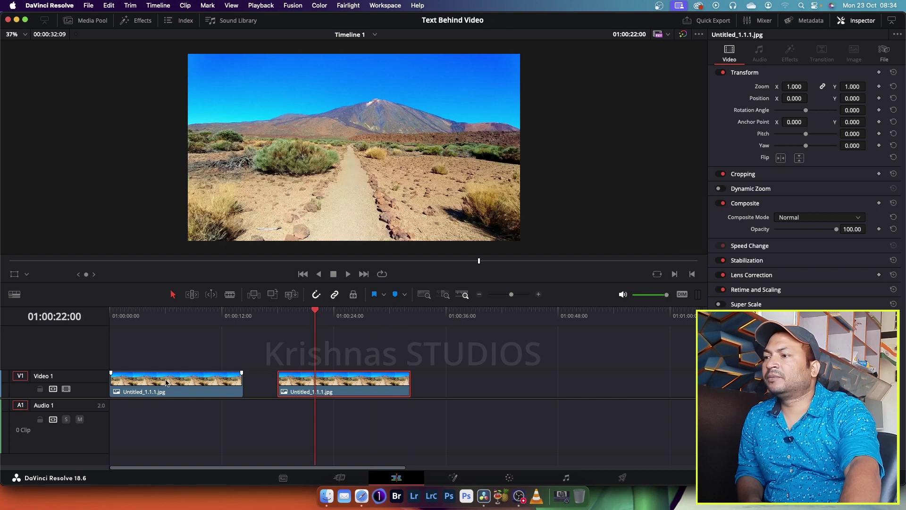
{"action": "left_click", "coordinate": [178, 379]}
{"action": "left_click", "coordinate": [174, 312]}
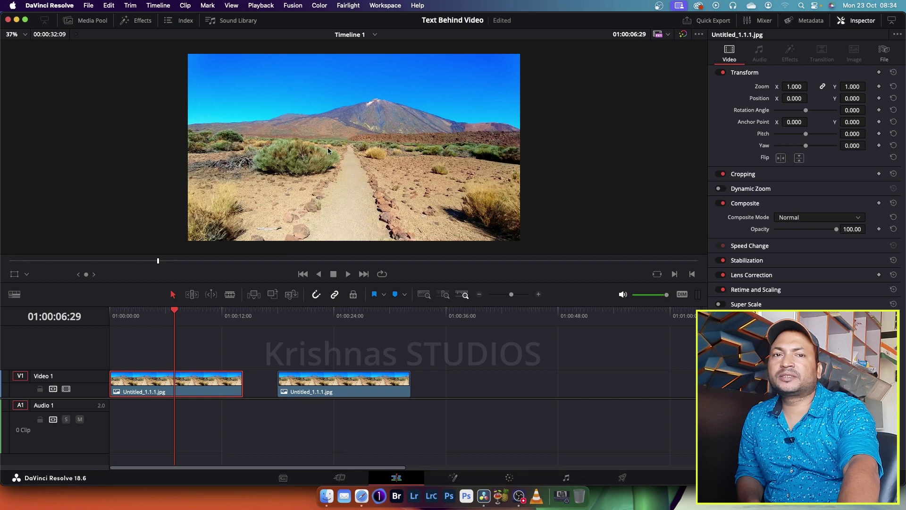
On the Color page, add a Curve power window to node 01 and zoom the viewer in
{"action": "left_click", "coordinate": [513, 478]}
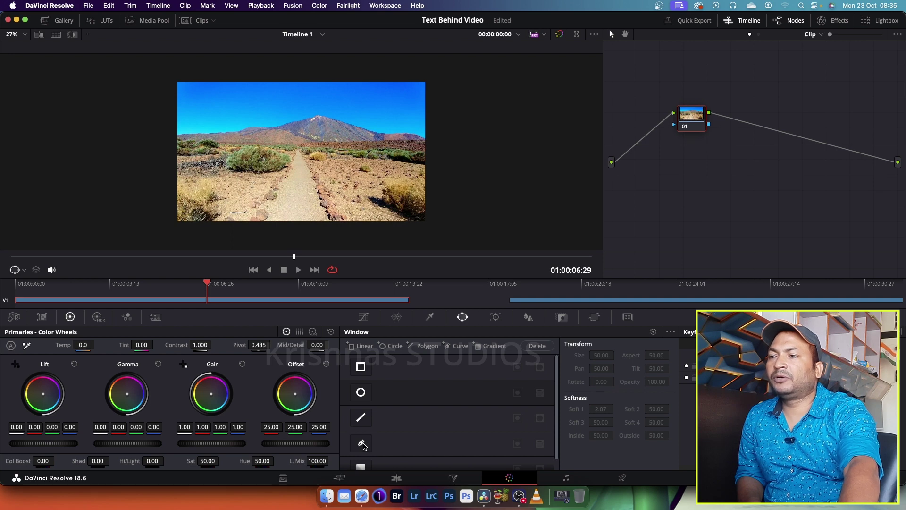
{"action": "left_click", "coordinate": [362, 444]}
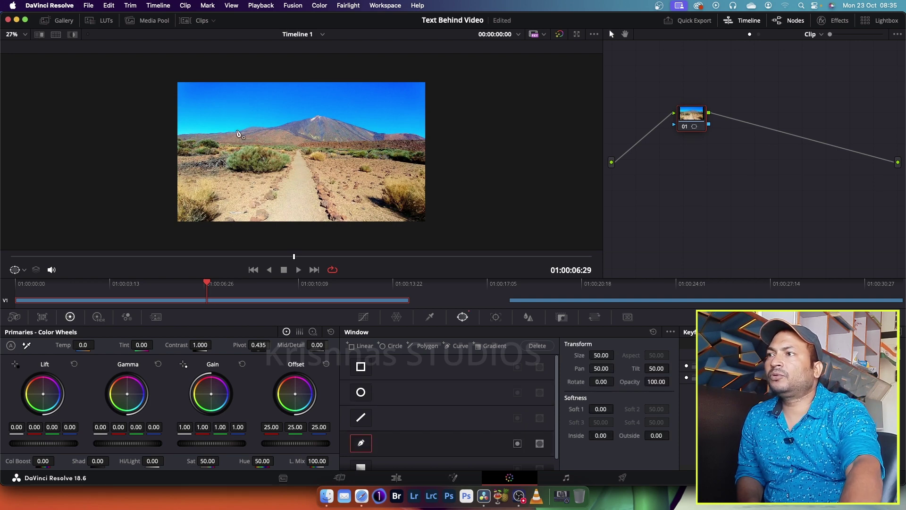
{"action": "scroll", "coordinate": [242, 134], "scroll_direction": "up", "scroll_amount": 2}
{"action": "scroll", "coordinate": [242, 134], "scroll_direction": "up", "scroll_amount": 2}
{"action": "scroll", "coordinate": [242, 133], "scroll_direction": "up", "scroll_amount": 2}
{"action": "scroll", "coordinate": [242, 133], "scroll_direction": "up", "scroll_amount": 1}
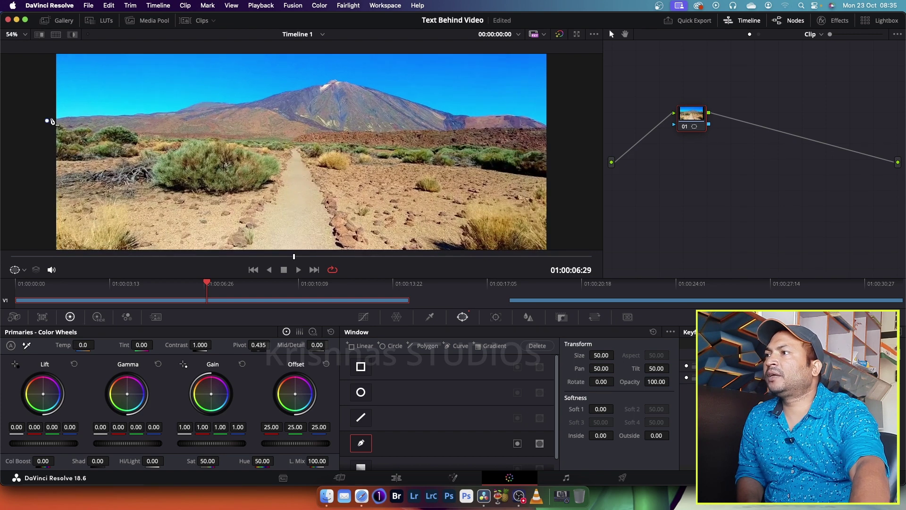
Place curve mask points along the left part of the ridge, undoing the last few
{"action": "left_click", "coordinate": [63, 117]}
{"action": "left_click", "coordinate": [76, 116]}
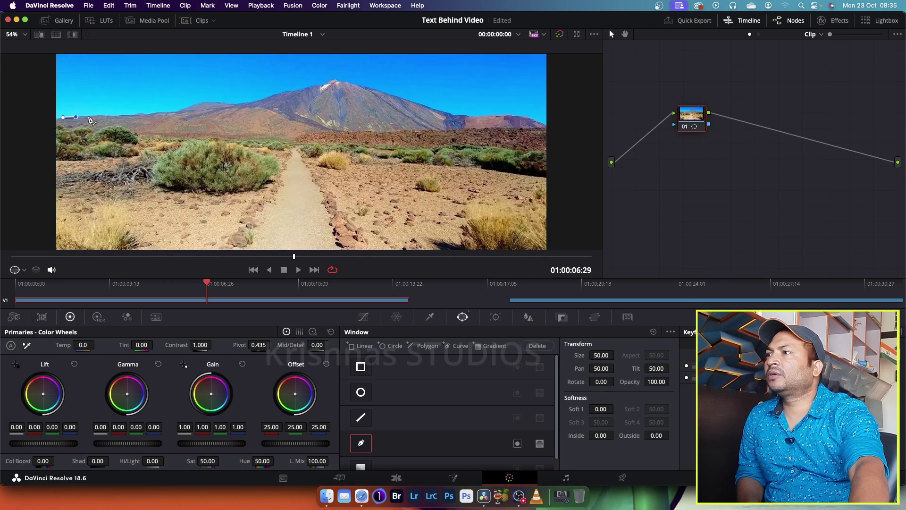
{"action": "left_click", "coordinate": [89, 116]}
{"action": "left_click", "coordinate": [107, 115]}
{"action": "left_click", "coordinate": [120, 115]}
{"action": "left_click", "coordinate": [133, 115]}
{"action": "left_click", "coordinate": [138, 113]}
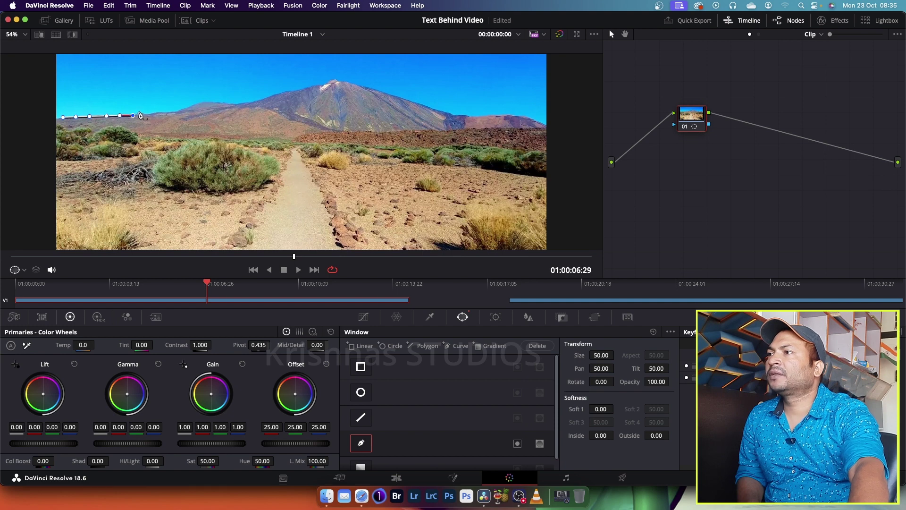
{"action": "left_click", "coordinate": [150, 113]}
{"action": "left_click", "coordinate": [163, 112]}
{"action": "left_click", "coordinate": [174, 110]}
{"action": "left_click", "coordinate": [180, 108]}
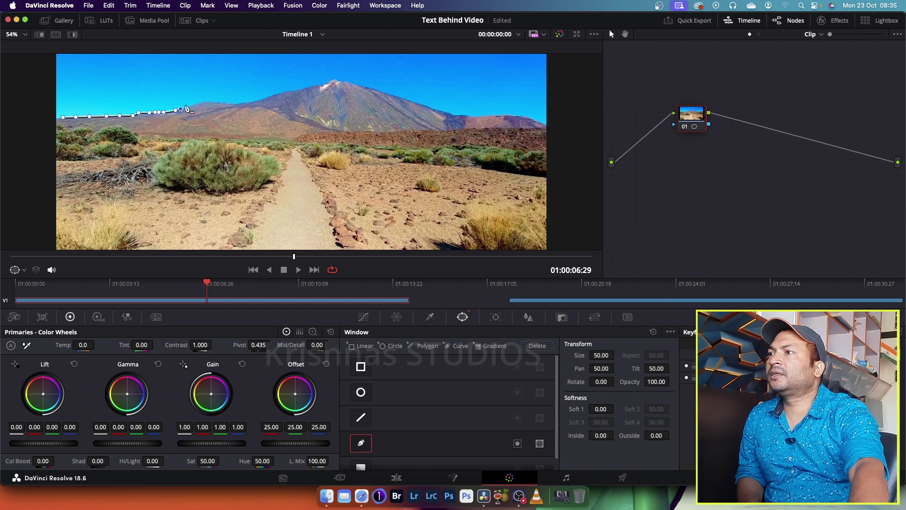
{"action": "left_click", "coordinate": [191, 103]}
{"action": "scroll", "coordinate": [201, 111], "scroll_direction": "up", "scroll_amount": 2}
{"action": "key", "text": "super+z"}
{"action": "key", "text": "super+z"}
{"action": "key", "text": "super+z"}
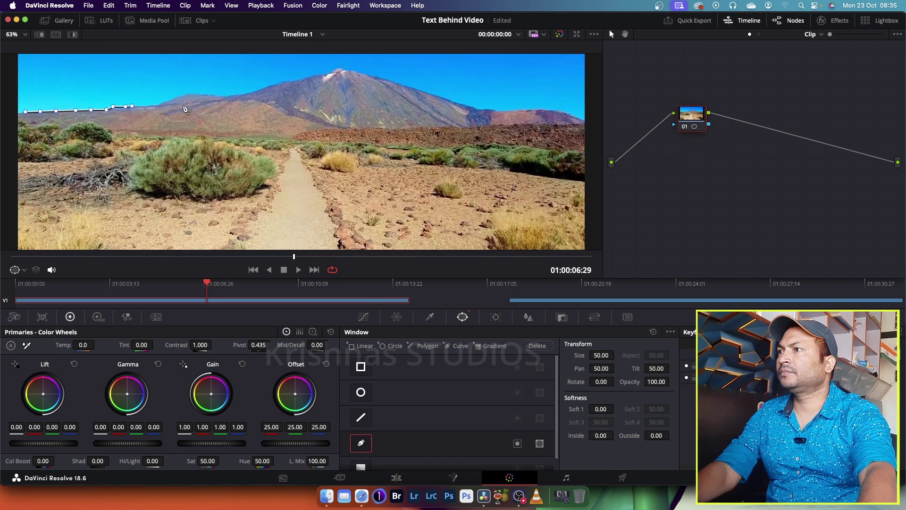
Continue the mask points up the mountain slope to the summit
{"action": "left_click", "coordinate": [152, 107]}
{"action": "left_click", "coordinate": [159, 104]}
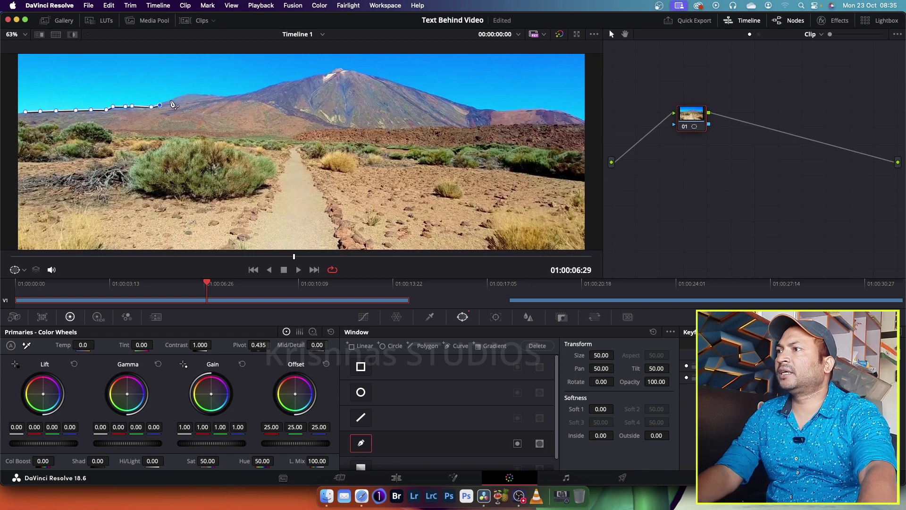
{"action": "left_click", "coordinate": [170, 100]}
{"action": "left_click", "coordinate": [179, 97]}
{"action": "left_click", "coordinate": [206, 96]}
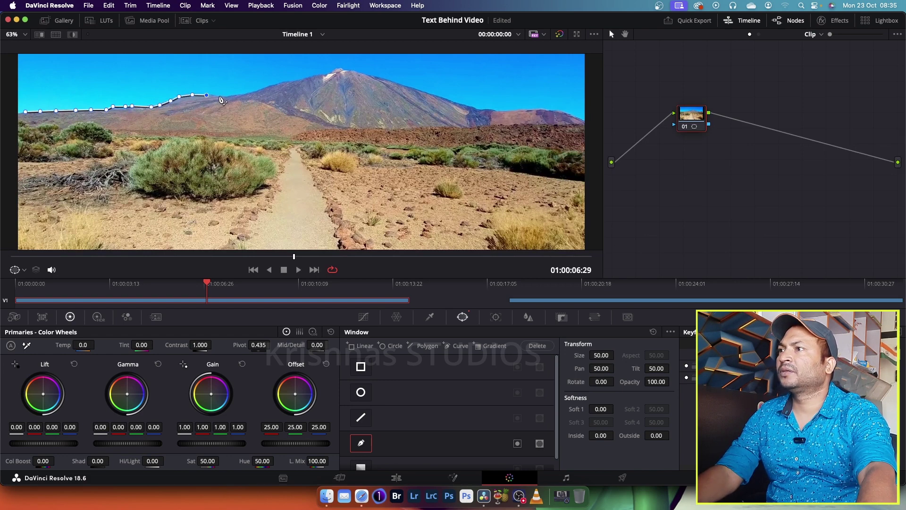
{"action": "left_click", "coordinate": [230, 97]}
{"action": "left_click", "coordinate": [241, 95]}
{"action": "left_click", "coordinate": [255, 91]}
{"action": "left_click", "coordinate": [268, 87]}
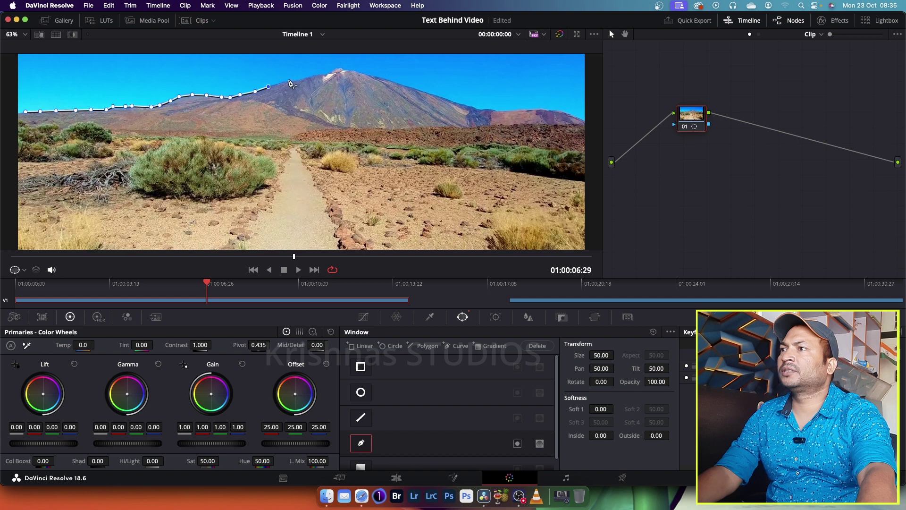
{"action": "left_click", "coordinate": [289, 80]}
{"action": "left_click", "coordinate": [310, 77]}
{"action": "left_click", "coordinate": [323, 73]}
{"action": "left_click", "coordinate": [329, 72]}
{"action": "left_click", "coordinate": [335, 70]}
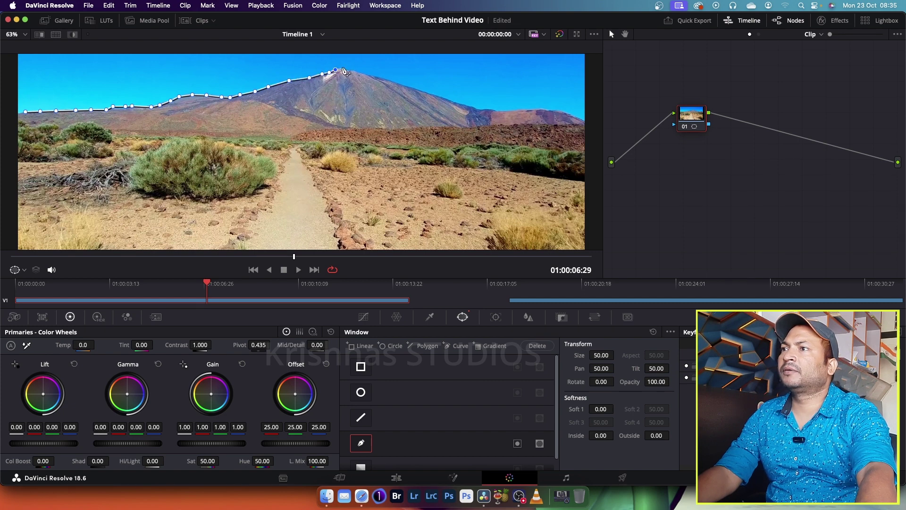
Run the mask down the right ridge, around the image's bottom and left, and close it
{"action": "left_click", "coordinate": [366, 73]}
{"action": "left_click", "coordinate": [399, 83]}
{"action": "left_click", "coordinate": [431, 93]}
{"action": "left_click", "coordinate": [473, 108]}
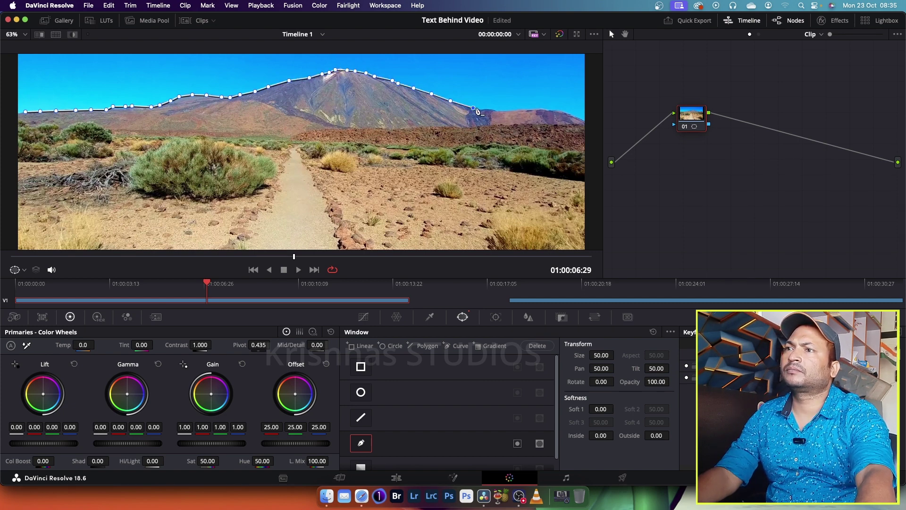
{"action": "left_click", "coordinate": [484, 110]}
{"action": "left_click", "coordinate": [499, 111]}
{"action": "left_click", "coordinate": [584, 120]}
{"action": "scroll", "coordinate": [569, 155], "scroll_direction": "down", "scroll_amount": 3}
{"action": "left_click", "coordinate": [462, 207]}
{"action": "left_click", "coordinate": [444, 226]}
{"action": "left_click", "coordinate": [399, 238]}
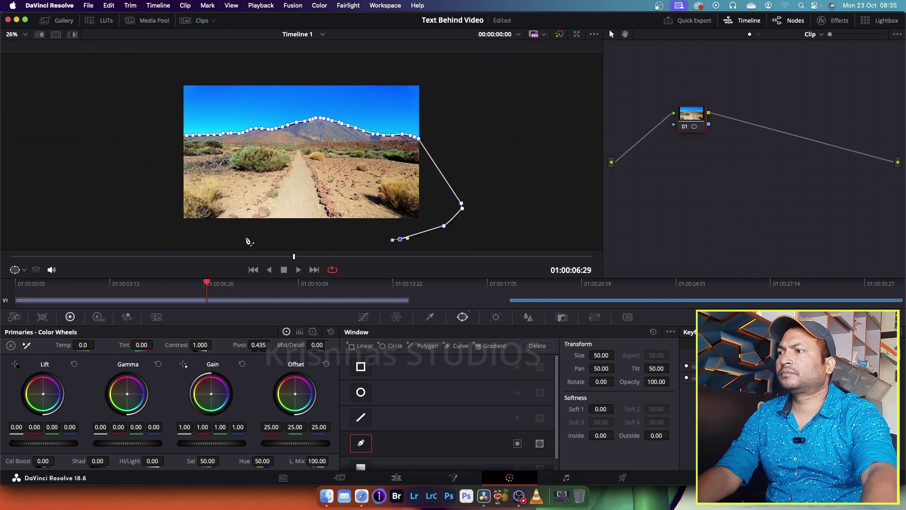
{"action": "left_click", "coordinate": [214, 239]}
{"action": "left_click", "coordinate": [177, 138]}
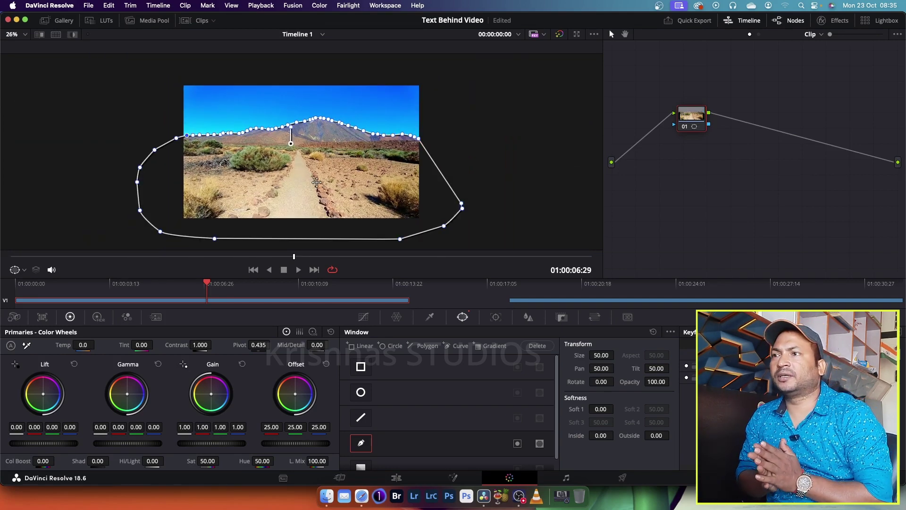
{"action": "scroll", "coordinate": [316, 182], "scroll_direction": "up", "scroll_amount": 3}
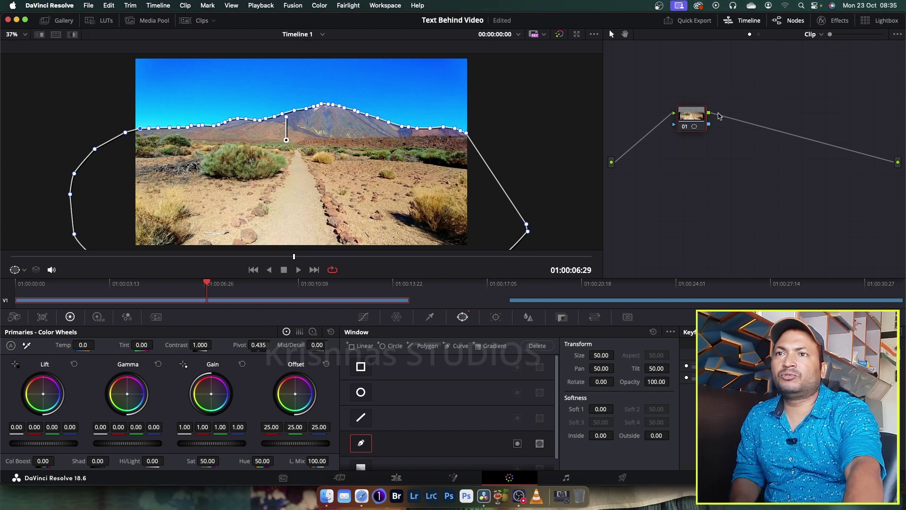
Add an Alpha Output fed by node 01's alpha so the sky turns transparent, with Soft 1 at 0.12
{"action": "right_click", "coordinate": [707, 179]}
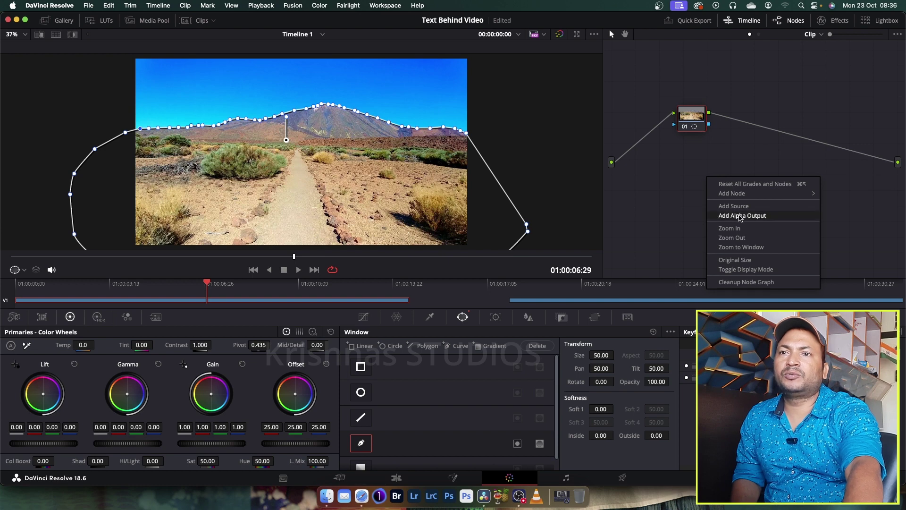
{"action": "left_click", "coordinate": [741, 216]}
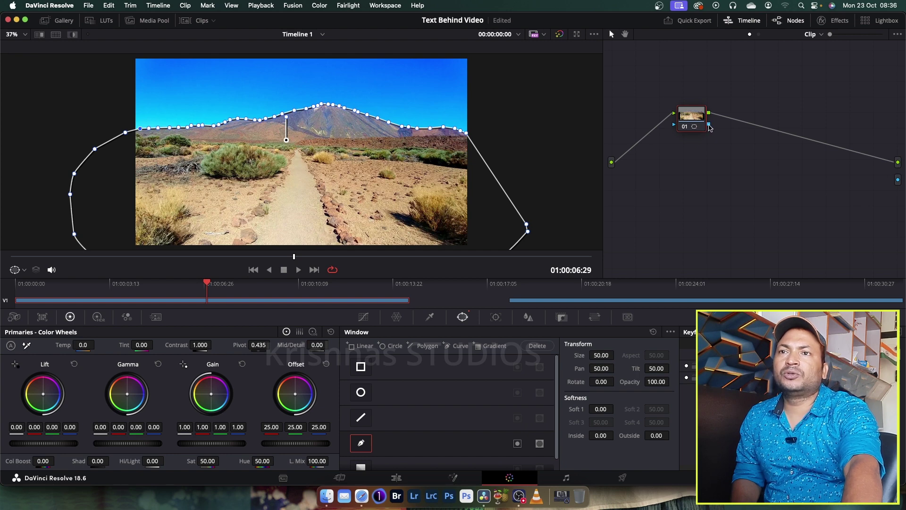
{"action": "left_click_drag", "start_coordinate": [710, 126], "coordinate": [771, 142]}
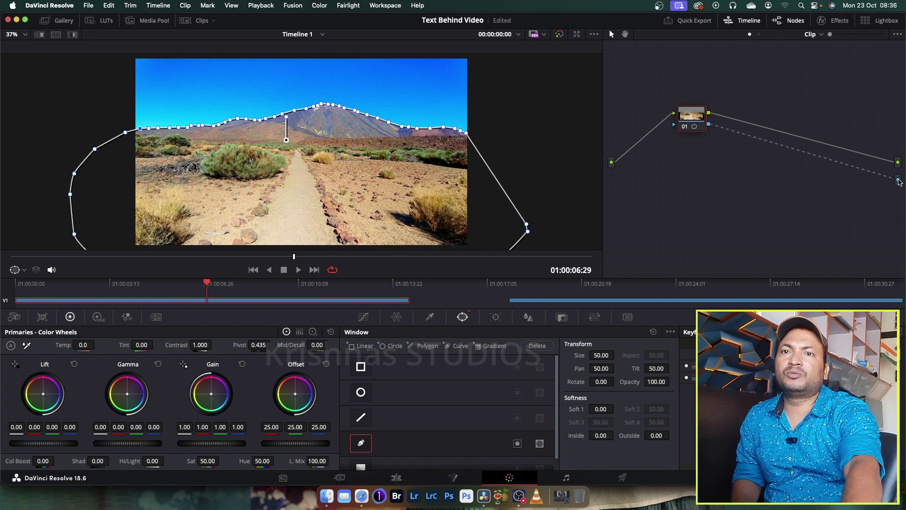
{"action": "left_click_drag", "start_coordinate": [899, 182], "coordinate": [898, 179]}
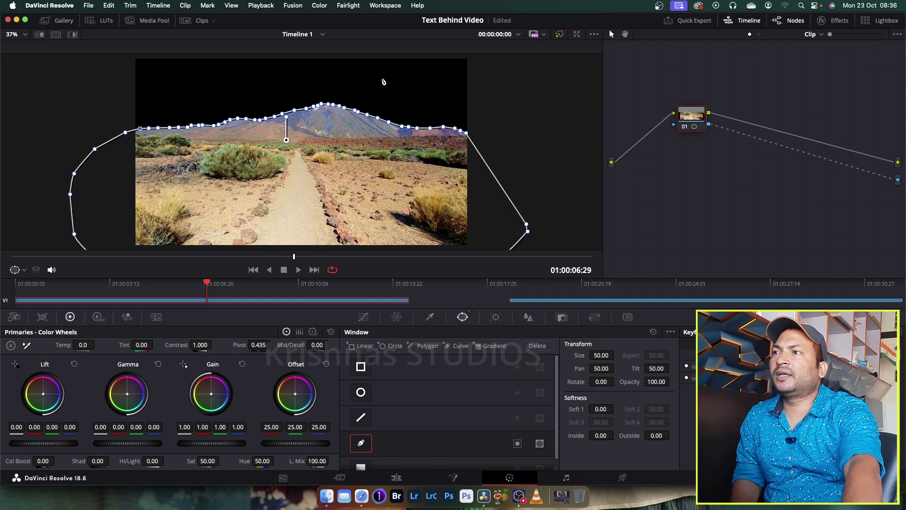
{"action": "scroll", "coordinate": [309, 159], "scroll_direction": "down", "scroll_amount": 2}
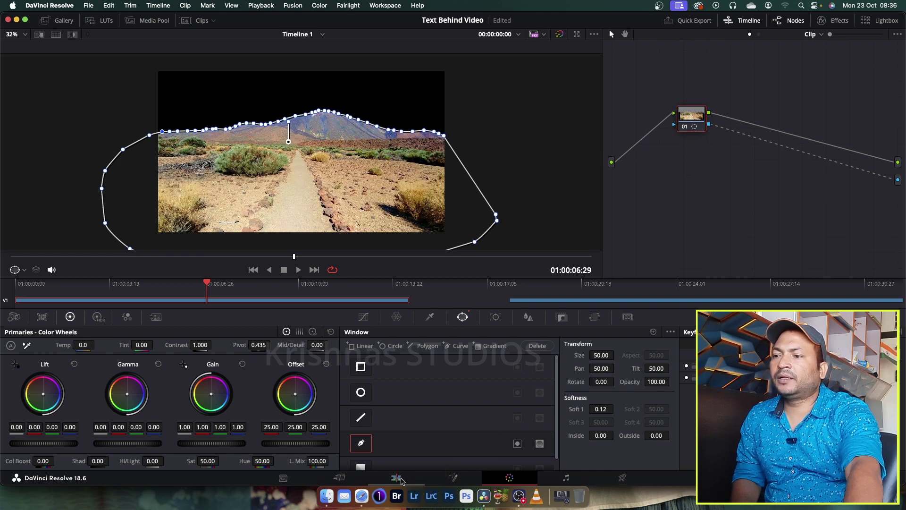
Back on the Edit page, add a third video track to the timeline
{"action": "left_click", "coordinate": [399, 479]}
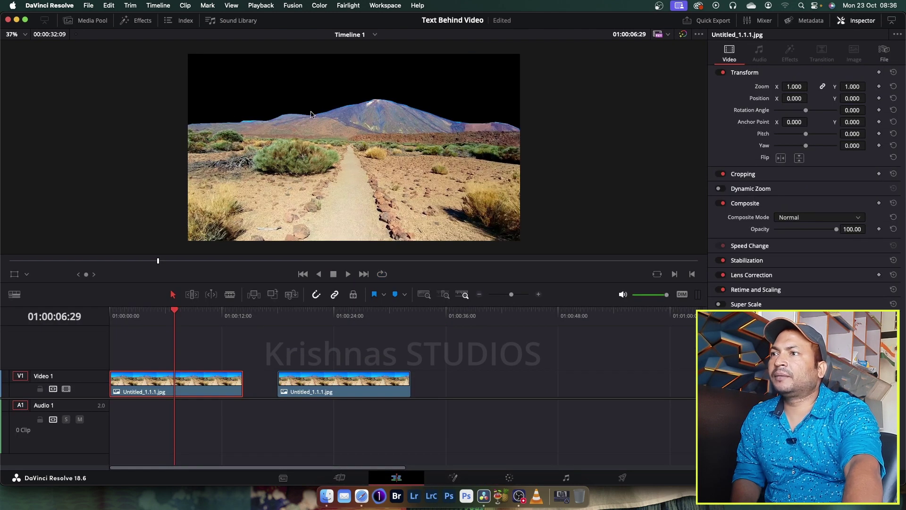
{"action": "scroll", "coordinate": [411, 132], "scroll_direction": "up", "scroll_amount": 2}
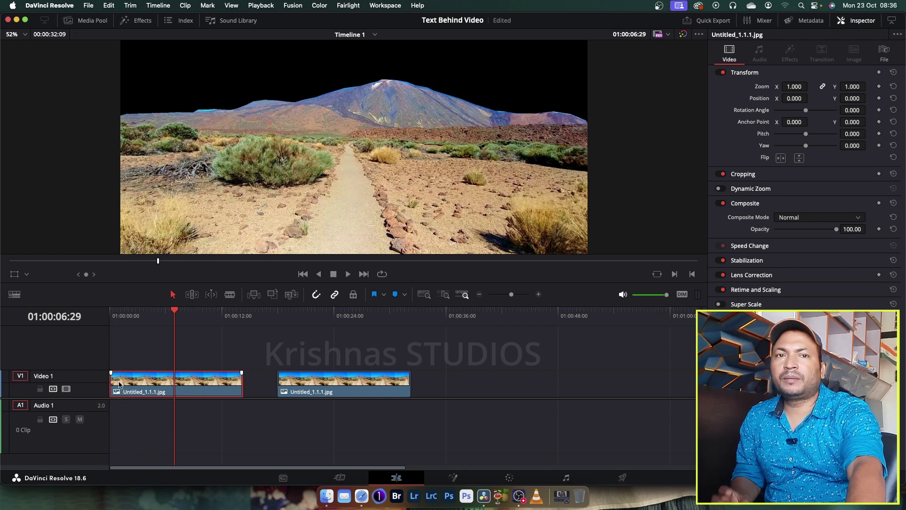
{"action": "right_click", "coordinate": [78, 345]}
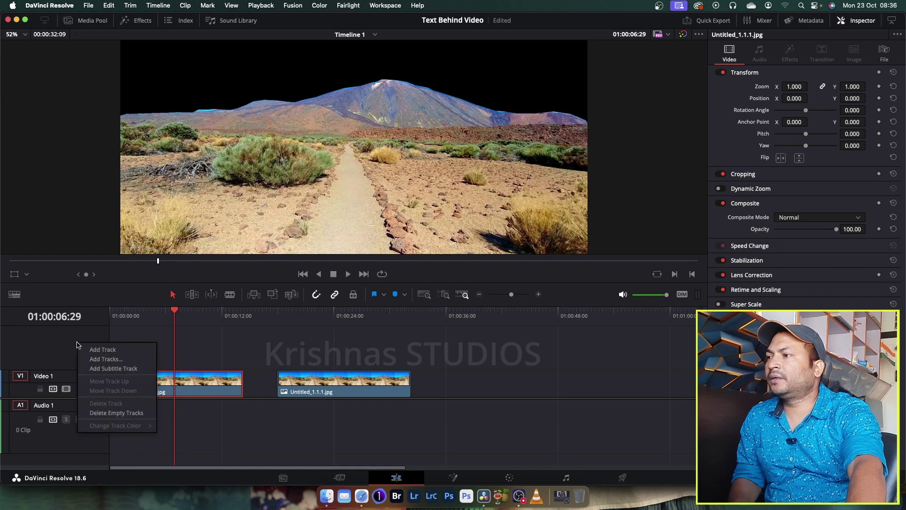
{"action": "left_click", "coordinate": [104, 350]}
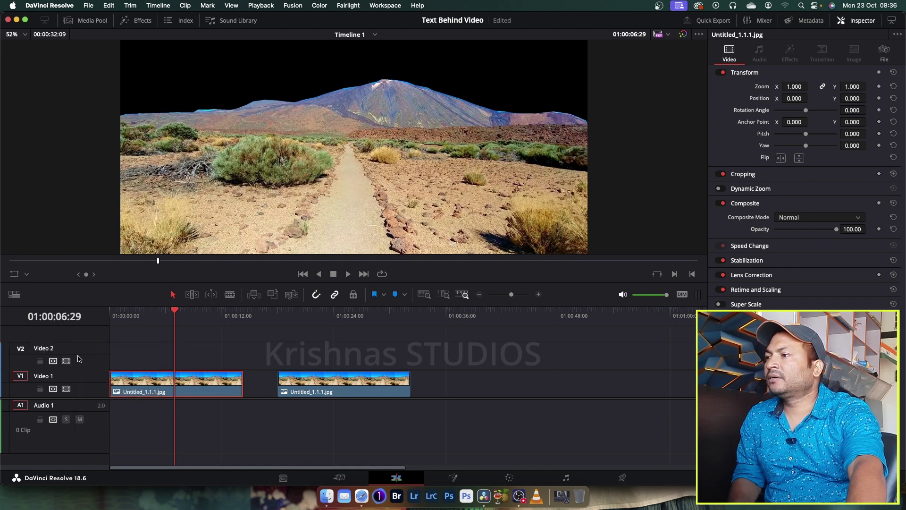
{"action": "right_click", "coordinate": [84, 351]}
{"action": "left_click", "coordinate": [106, 358]}
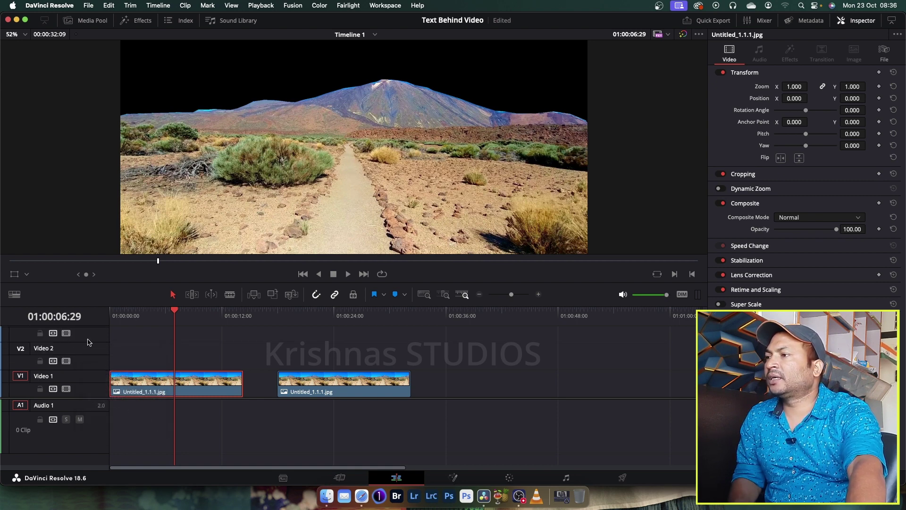
Move the masked clip up to Video 3 and the copy to the start of Video 1
{"action": "left_click_drag", "start_coordinate": [135, 284], "coordinate": [136, 240]}
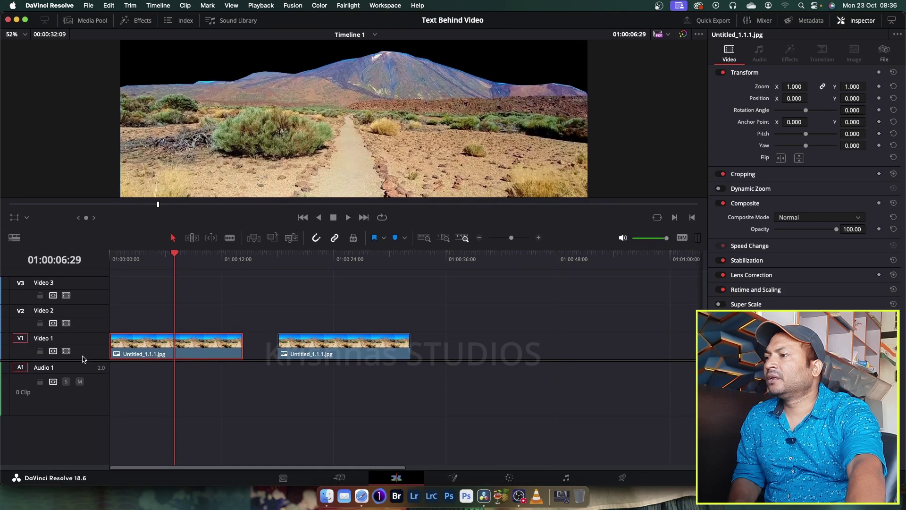
{"action": "left_click_drag", "start_coordinate": [82, 361], "coordinate": [82, 420]}
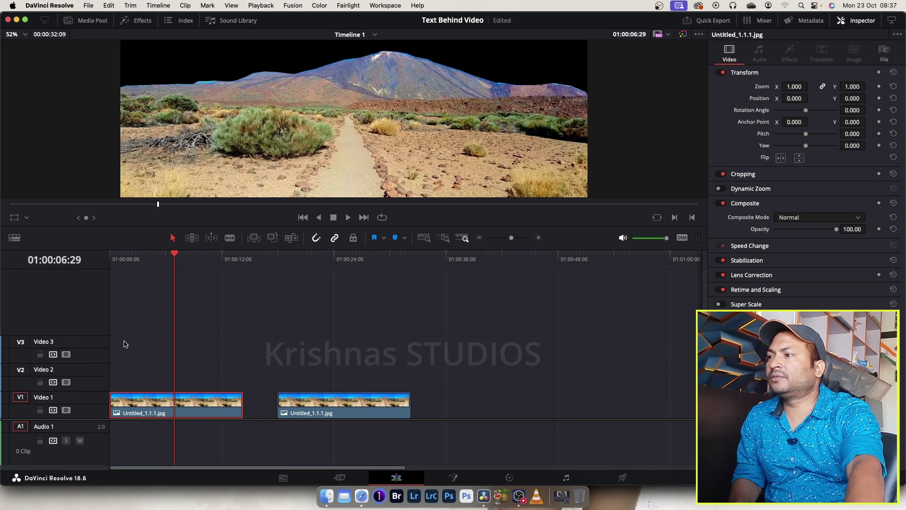
{"action": "left_click_drag", "start_coordinate": [133, 408], "coordinate": [133, 354]}
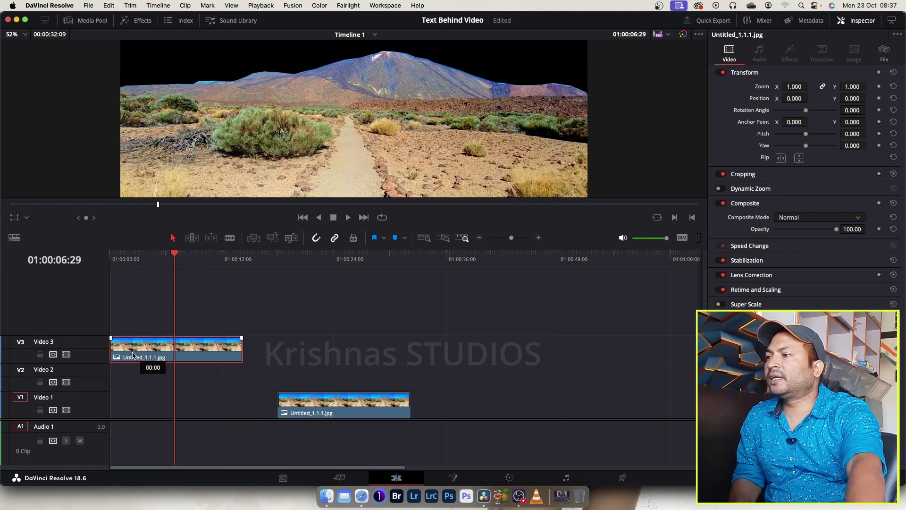
{"action": "left_click", "coordinate": [297, 407]}
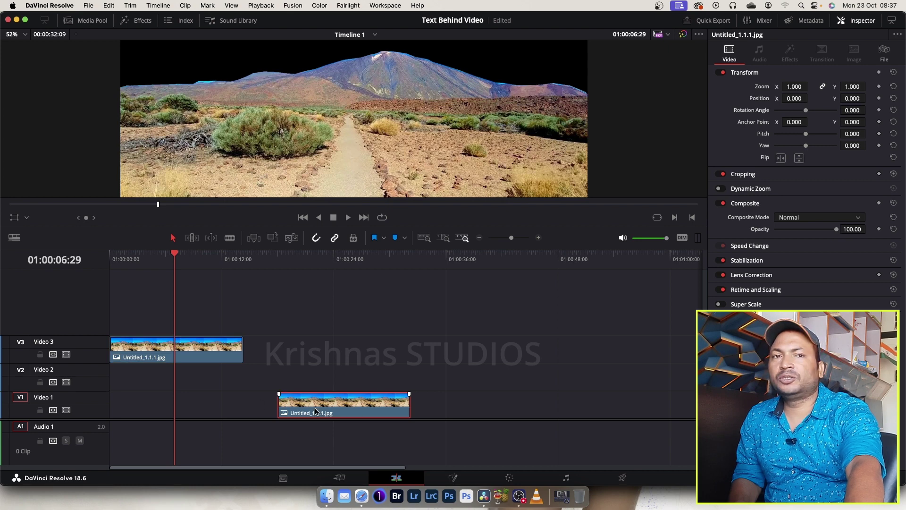
{"action": "left_click_drag", "start_coordinate": [343, 410], "coordinate": [166, 411]}
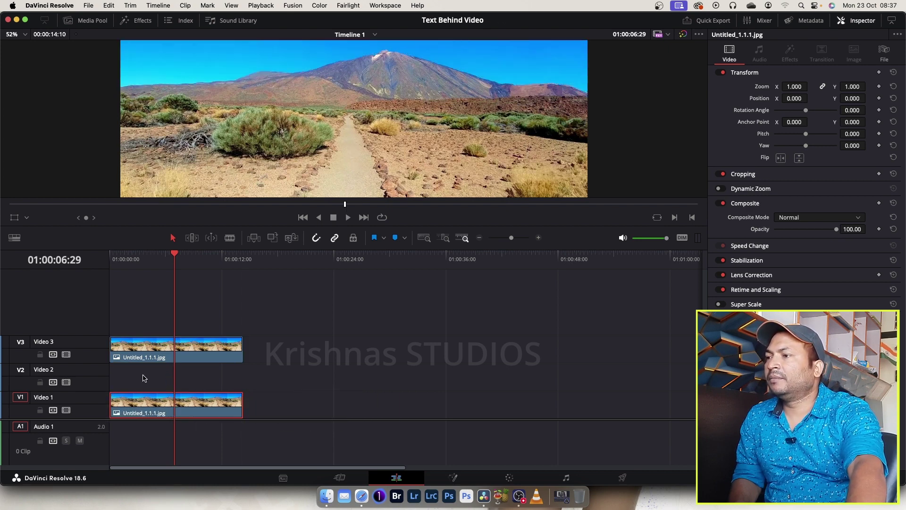
Place a Text title on Video 2 and stretch it to the landscape clips' length
{"action": "left_click", "coordinate": [142, 22]}
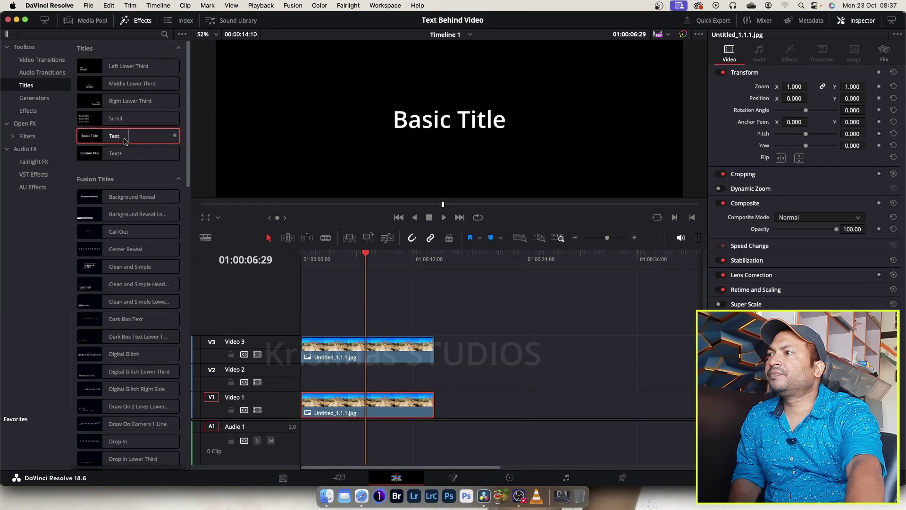
{"action": "mouse_move", "coordinate": [125, 141]}
{"action": "left_mouse_down"}
{"action": "mouse_move", "coordinate": [352, 364]}
{"action": "mouse_move", "coordinate": [307, 385]}
{"action": "left_mouse_up"}
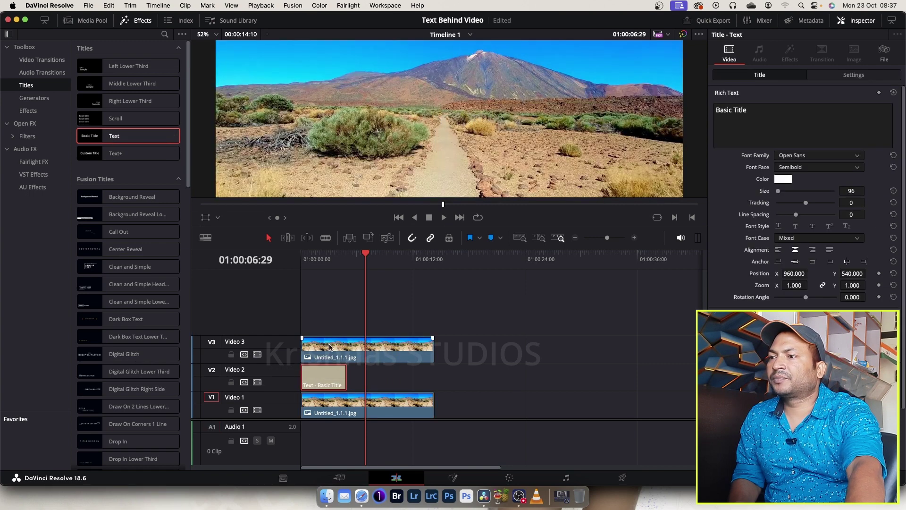
{"action": "left_click_drag", "start_coordinate": [357, 261], "coordinate": [328, 258]}
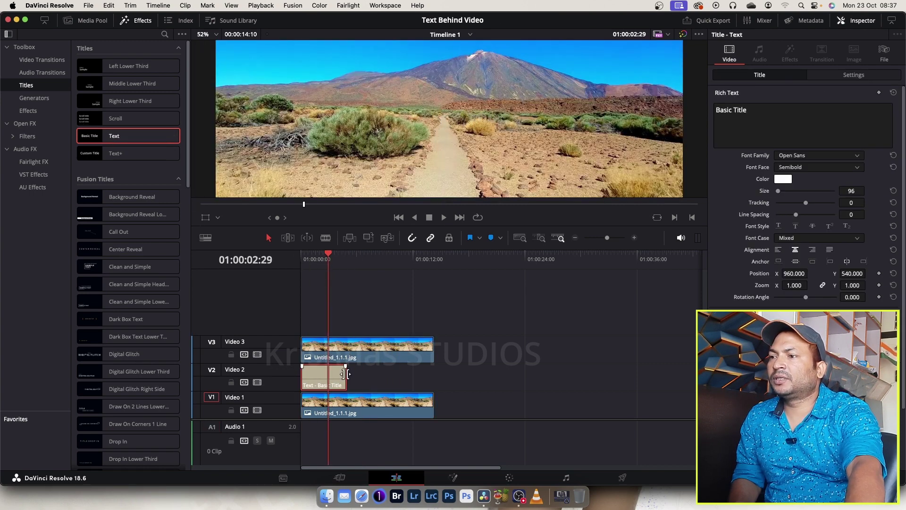
{"action": "left_click_drag", "start_coordinate": [346, 377], "coordinate": [429, 383]}
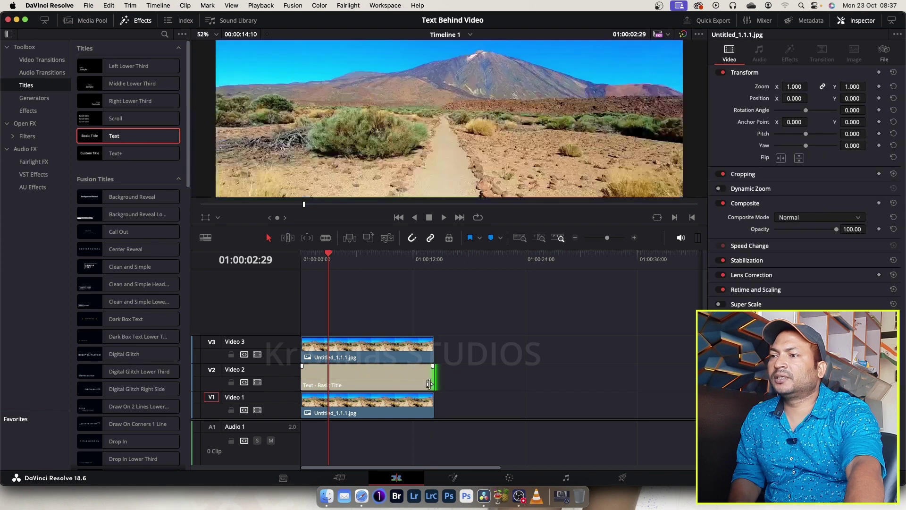
{"action": "left_click", "coordinate": [392, 379]}
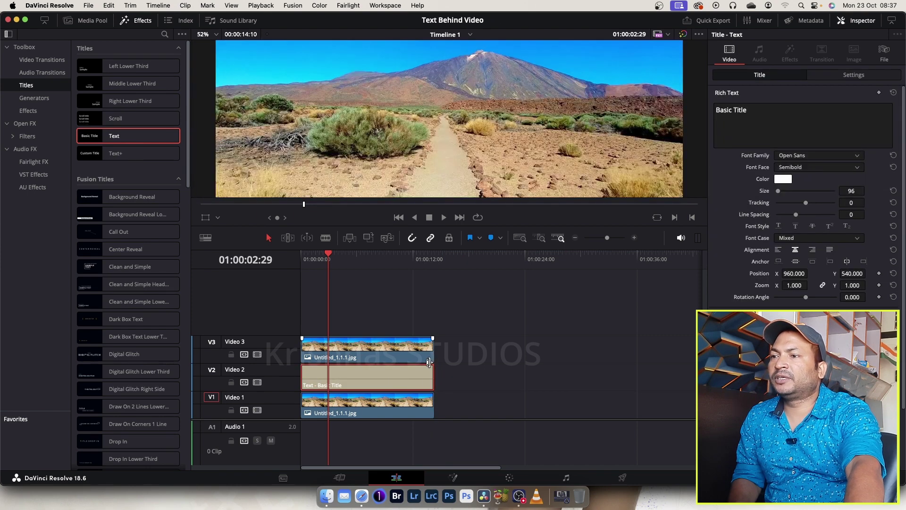
Replace the Basic Title text with STUDIO in the Inspector's Rich Text field
{"action": "left_click", "coordinate": [137, 22]}
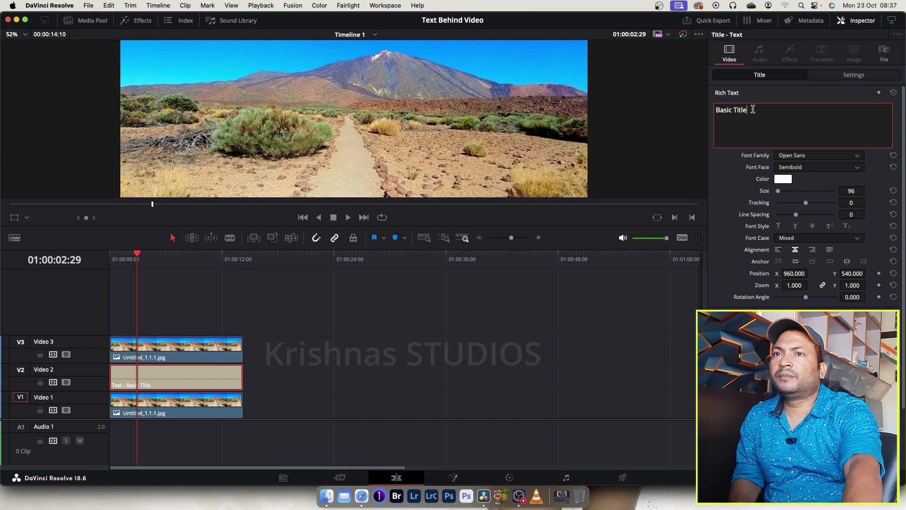
{"action": "left_click_drag", "start_coordinate": [751, 110], "coordinate": [694, 116]}
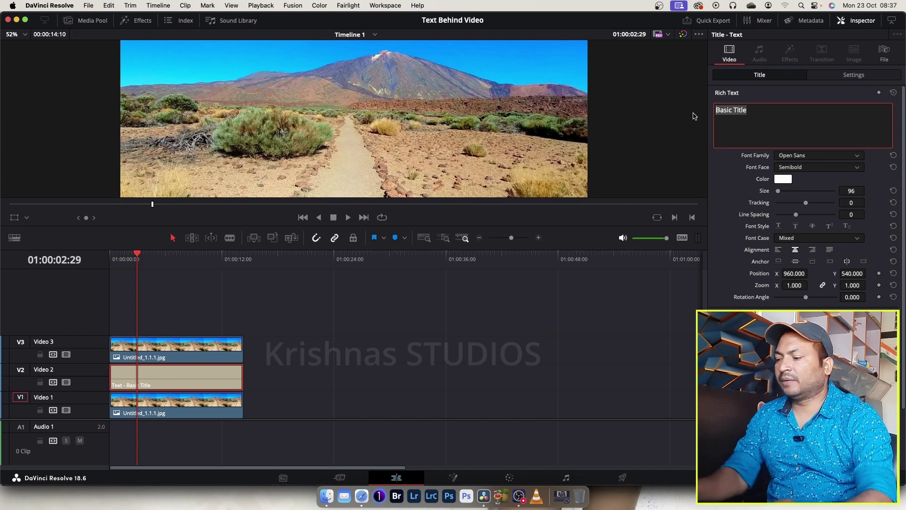
{"action": "type", "text": "ST"}
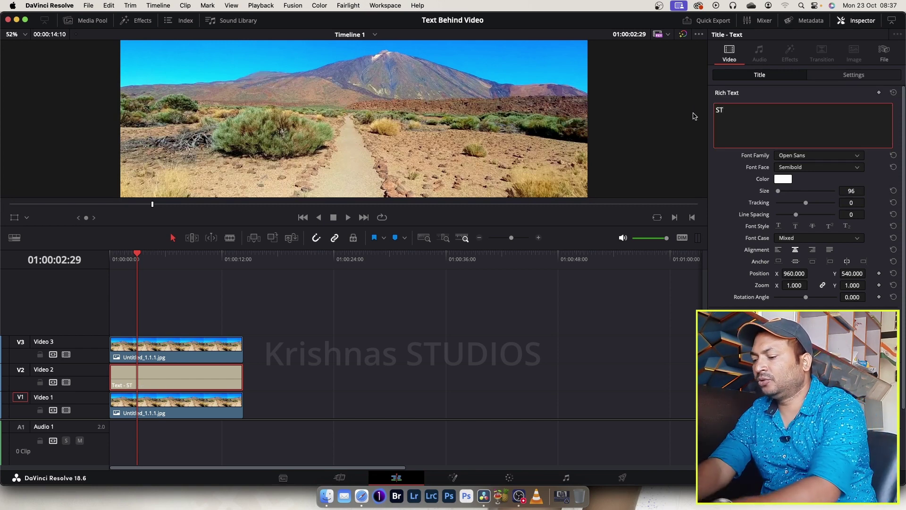
{"action": "type", "text": "DI"}
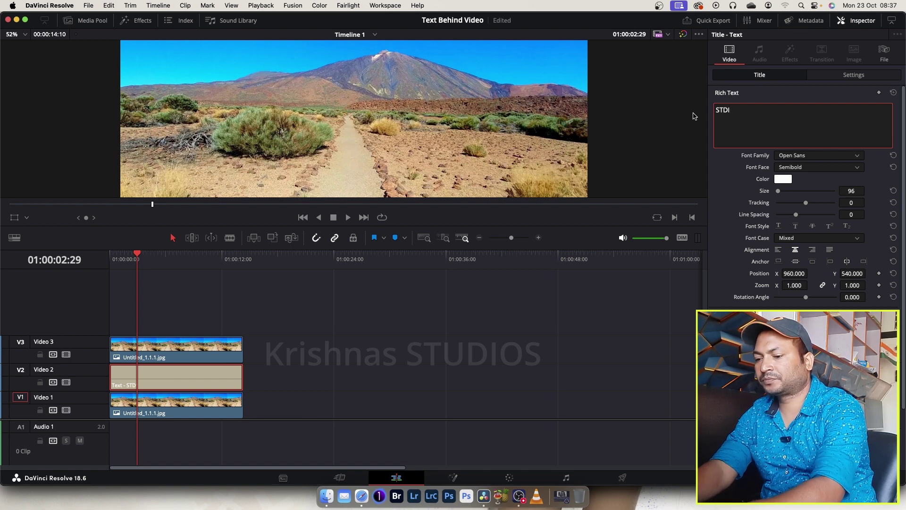
{"action": "type", "text": "UD"}
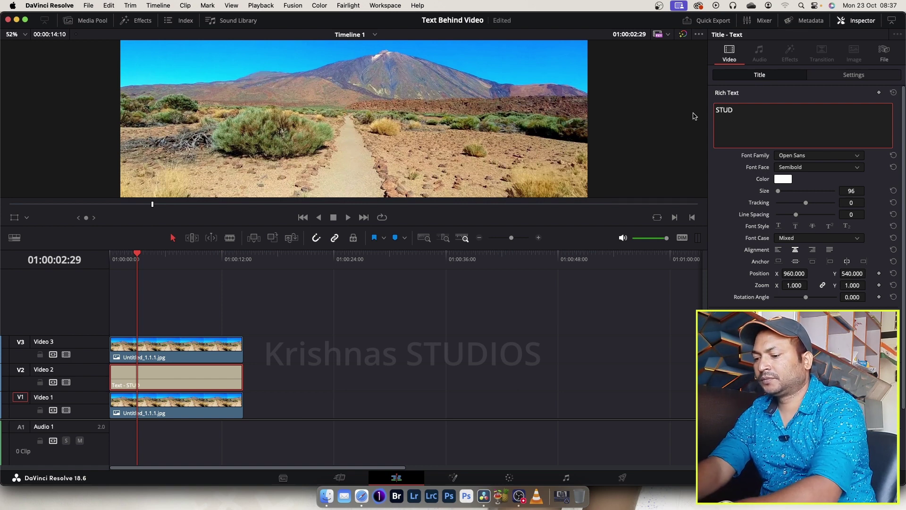
{"action": "type", "text": "IO"}
{"action": "left_click", "coordinate": [161, 379]}
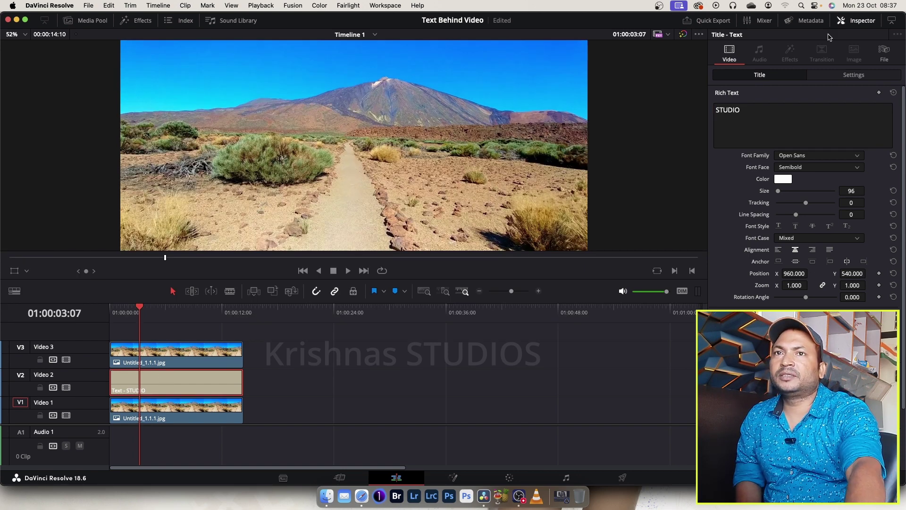
Set the STUDIO title's size to 434 and keyframe Position Y 480 at the timeline start
{"action": "left_click_drag", "start_coordinate": [778, 191], "coordinate": [783, 191]}
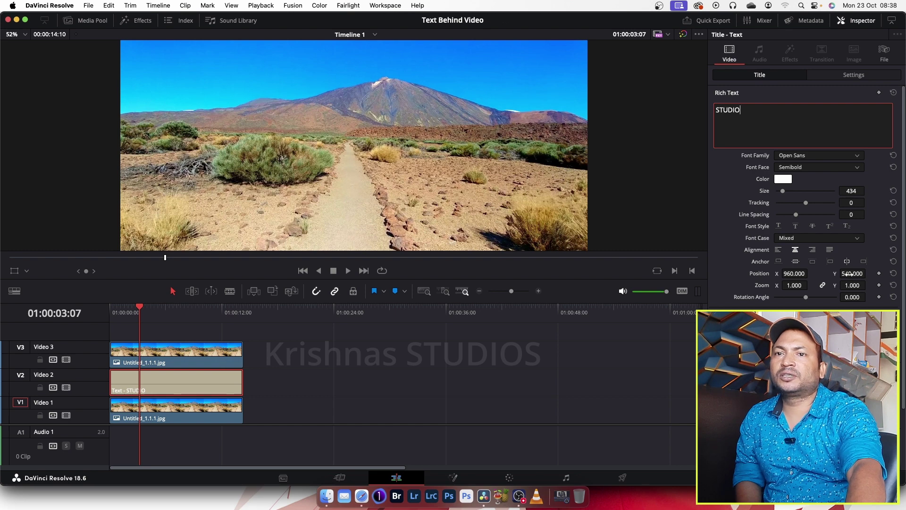
{"action": "left_click_drag", "start_coordinate": [847, 274], "coordinate": [869, 273]}
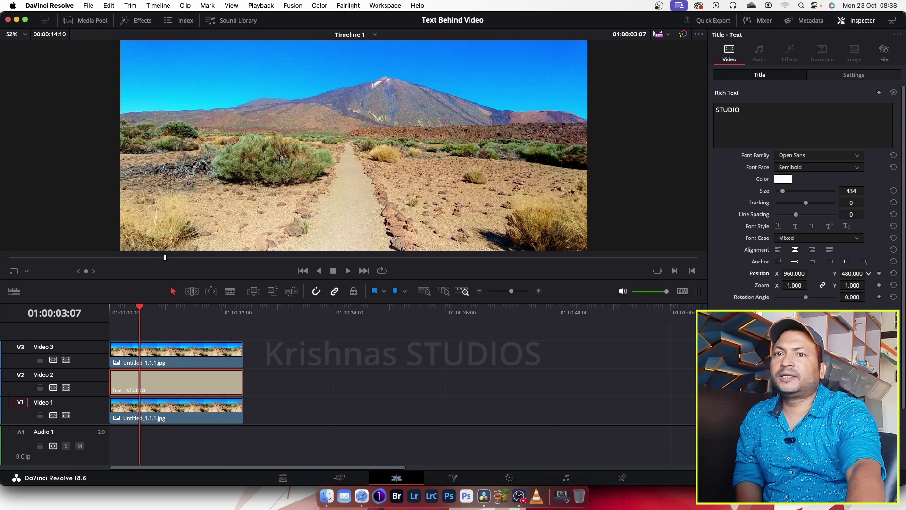
{"action": "left_click_drag", "start_coordinate": [137, 313], "coordinate": [107, 315]}
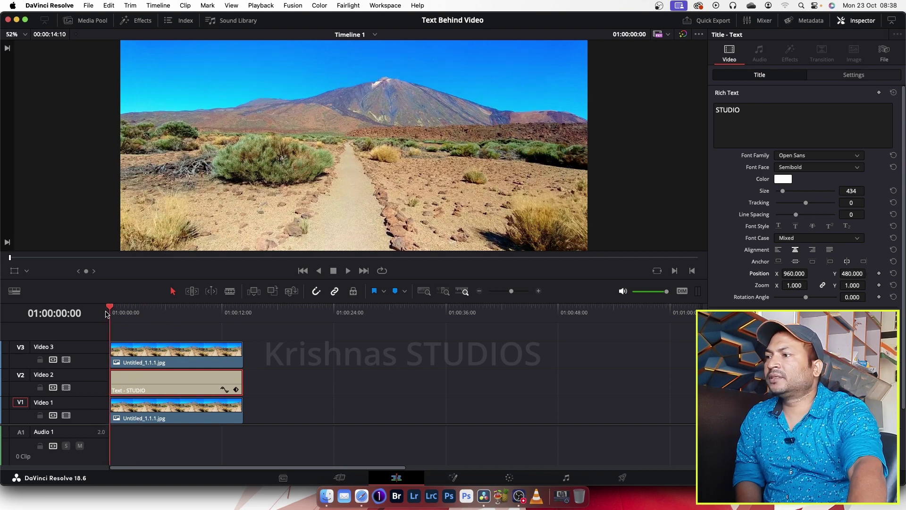
{"action": "left_click", "coordinate": [156, 358]}
{"action": "left_click", "coordinate": [148, 385]}
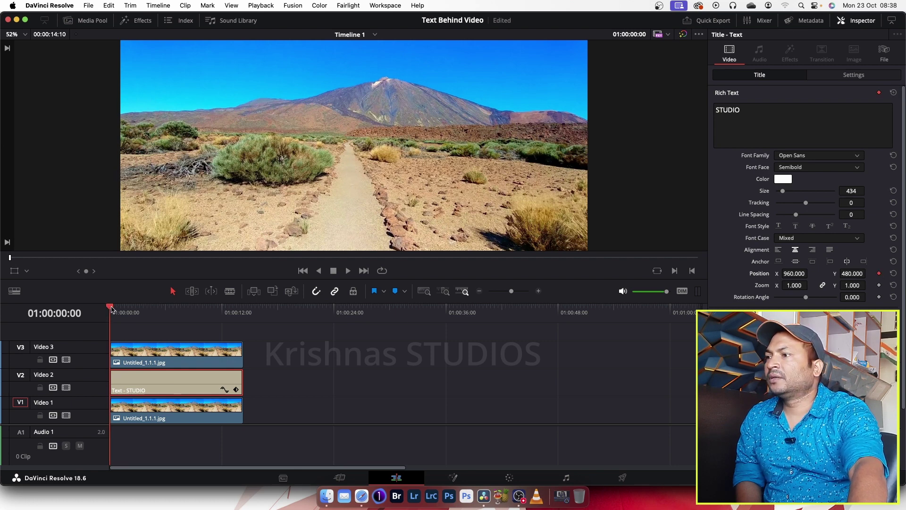
At 04:10, raise STUDIO's Position Y to 919 as the end keyframe
{"action": "left_click_drag", "start_coordinate": [111, 309], "coordinate": [151, 316]}
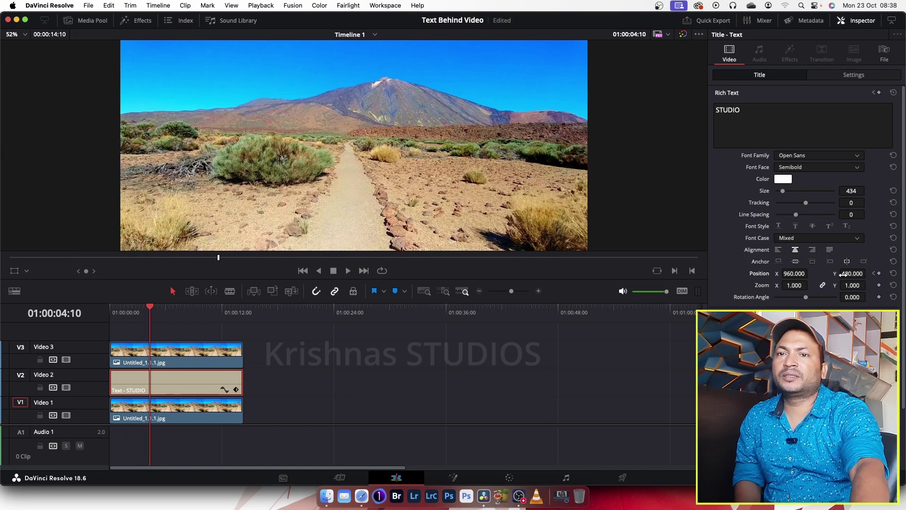
{"action": "left_click_drag", "start_coordinate": [852, 273], "coordinate": [868, 273]}
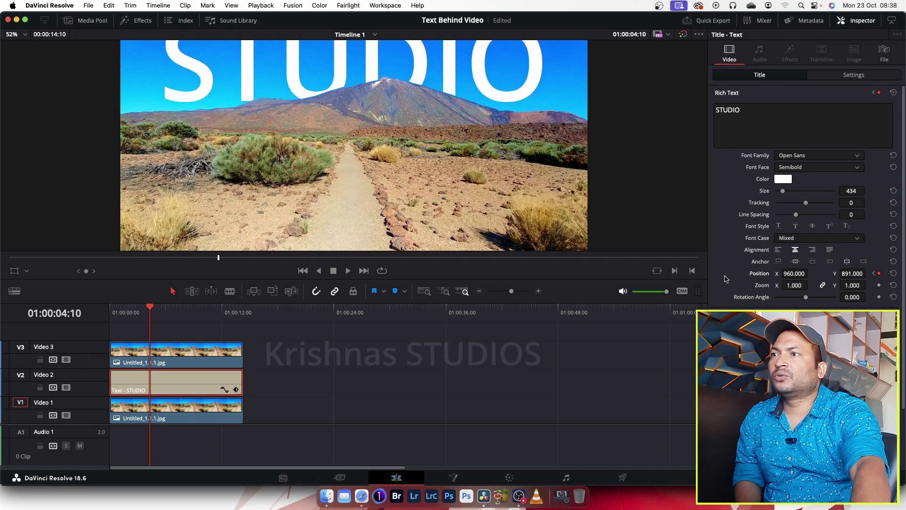
{"action": "scroll", "coordinate": [397, 174], "scroll_direction": "down", "scroll_amount": 2}
{"action": "scroll", "coordinate": [397, 174], "scroll_direction": "down", "scroll_amount": 2}
{"action": "scroll", "coordinate": [398, 174], "scroll_direction": "down", "scroll_amount": 1}
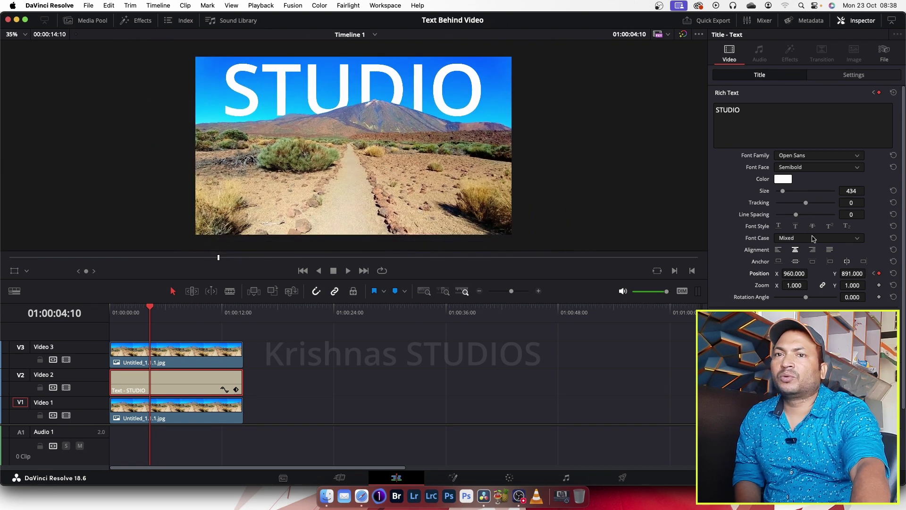
{"action": "left_click_drag", "start_coordinate": [845, 273], "coordinate": [869, 274]}
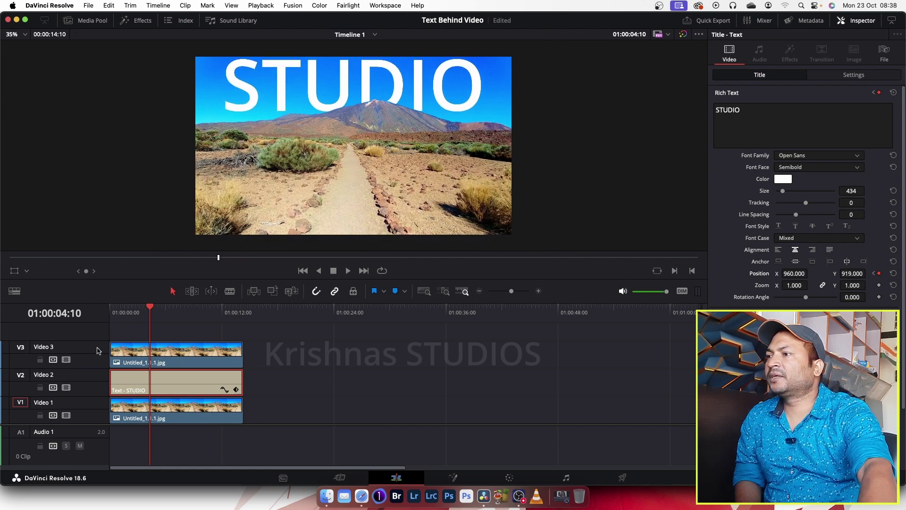
Trim the Video 3, title and Video 1 clips to end at 6:20, then replay from the start
{"action": "left_click", "coordinate": [132, 313]}
{"action": "key", "text": "space"}
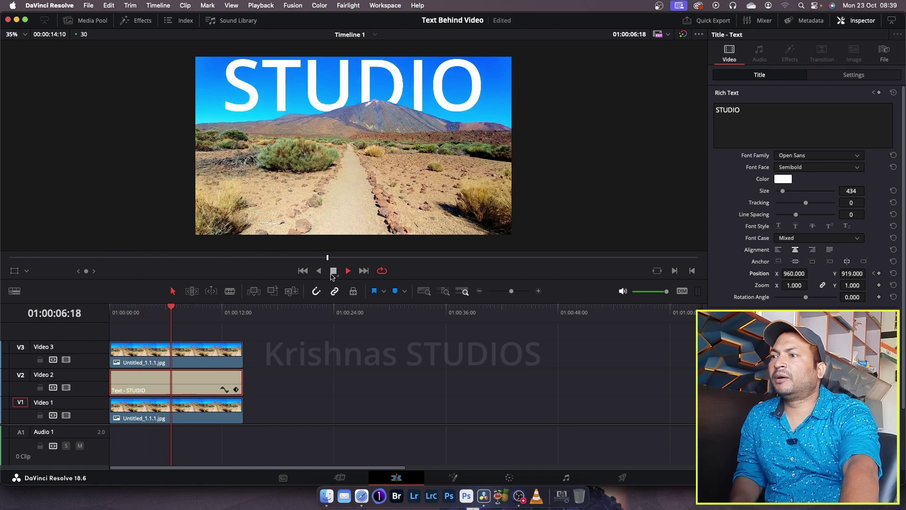
{"action": "left_click", "coordinate": [333, 272]}
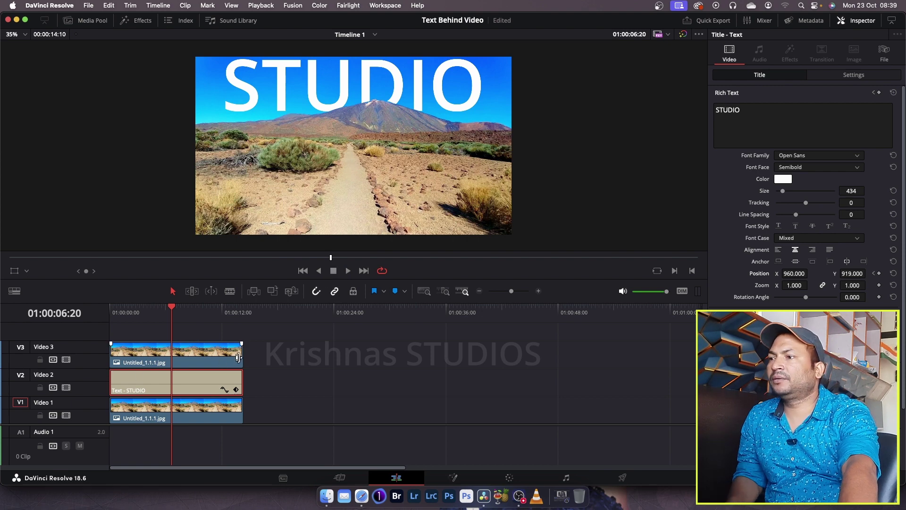
{"action": "left_click_drag", "start_coordinate": [239, 358], "coordinate": [171, 357]}
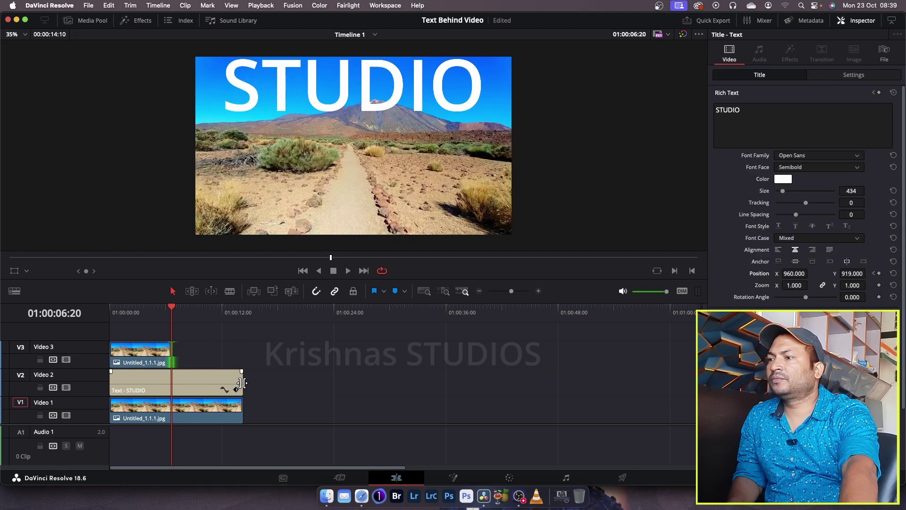
{"action": "left_click_drag", "start_coordinate": [243, 383], "coordinate": [172, 382]}
{"action": "left_click_drag", "start_coordinate": [242, 411], "coordinate": [176, 407]}
{"action": "key", "text": "Home"}
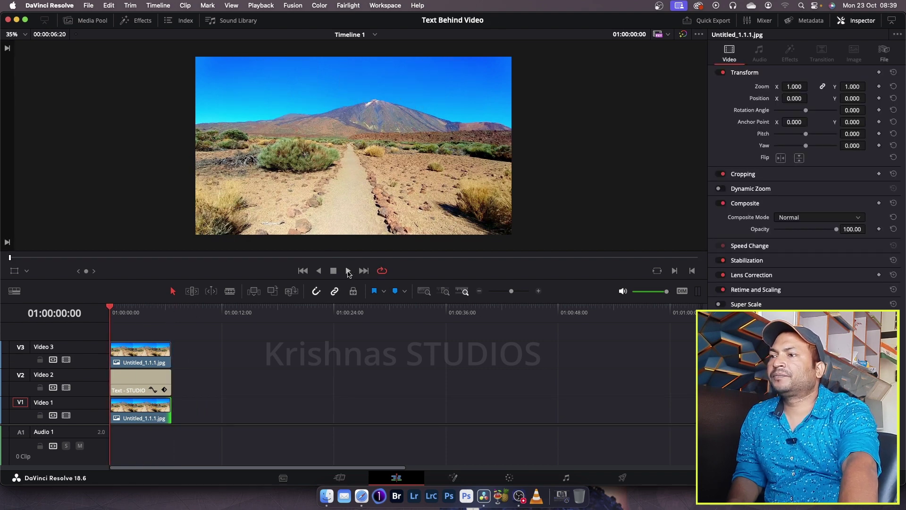
{"action": "left_click", "coordinate": [348, 271]}
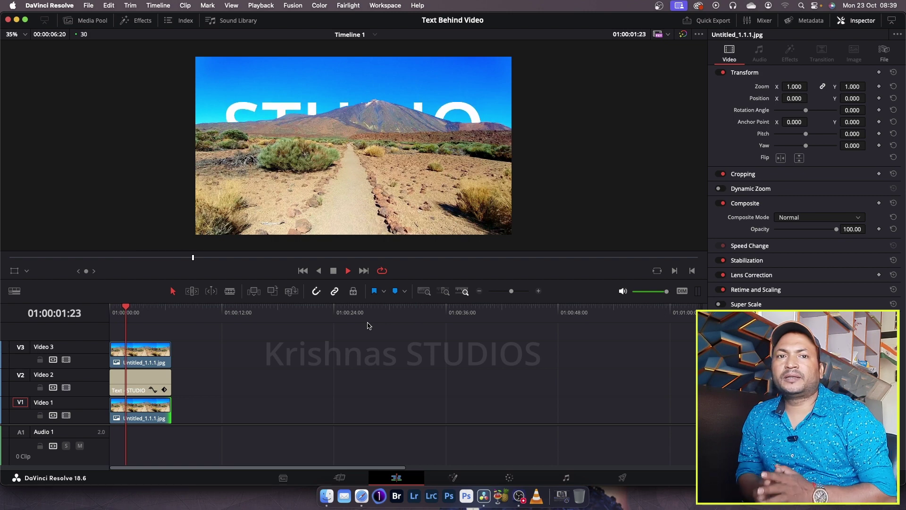